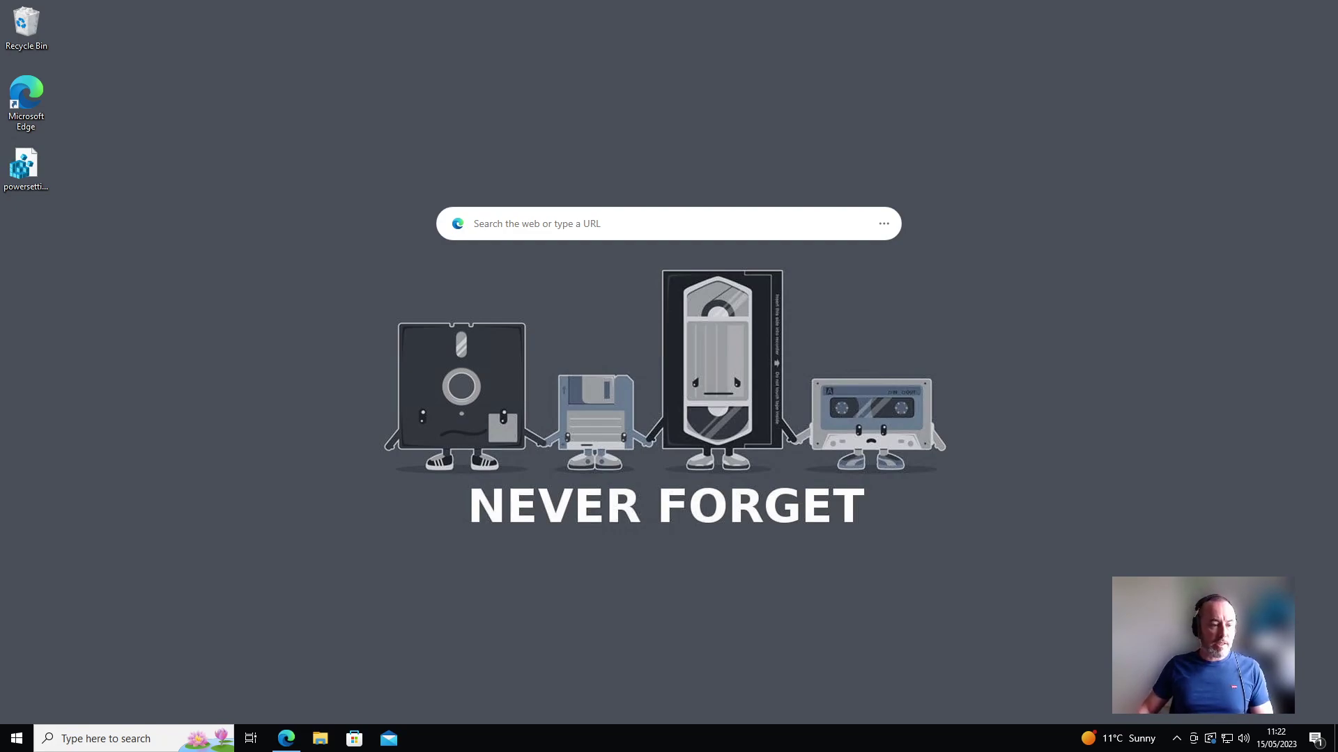
Return to the browser, view the imgur sihost.exe CPU screenshot, then open the Shell Infrastructure Host Reddit thread.
{"action": "left_click", "coordinate": [294, 733]}
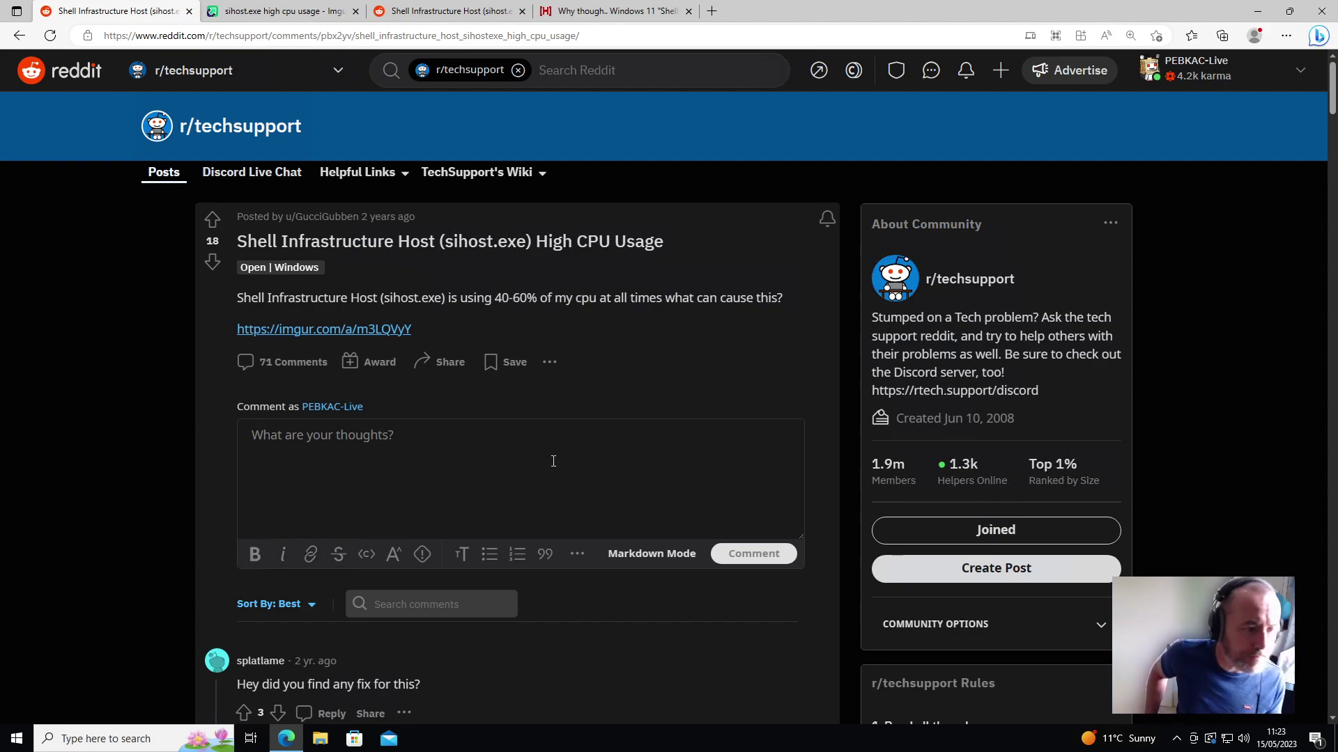
{"action": "left_click", "coordinate": [293, 11]}
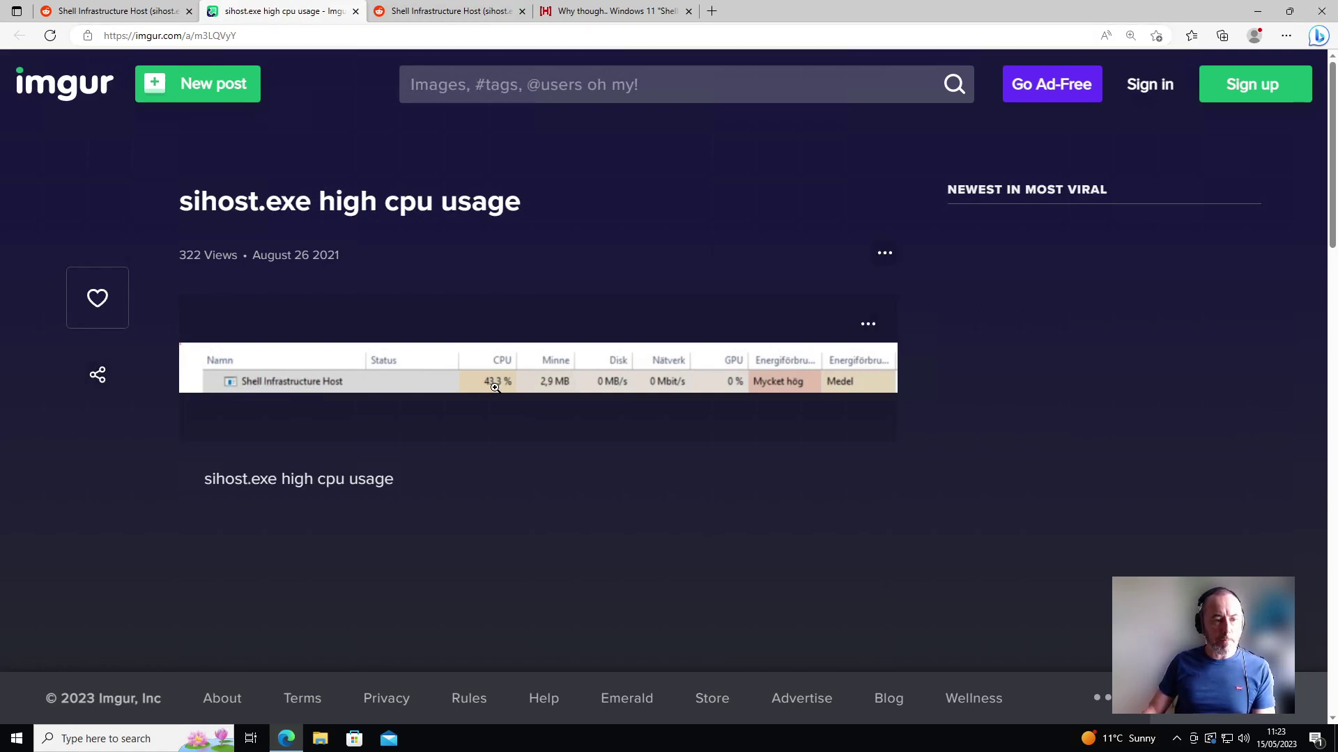
{"action": "left_click", "coordinate": [455, 16]}
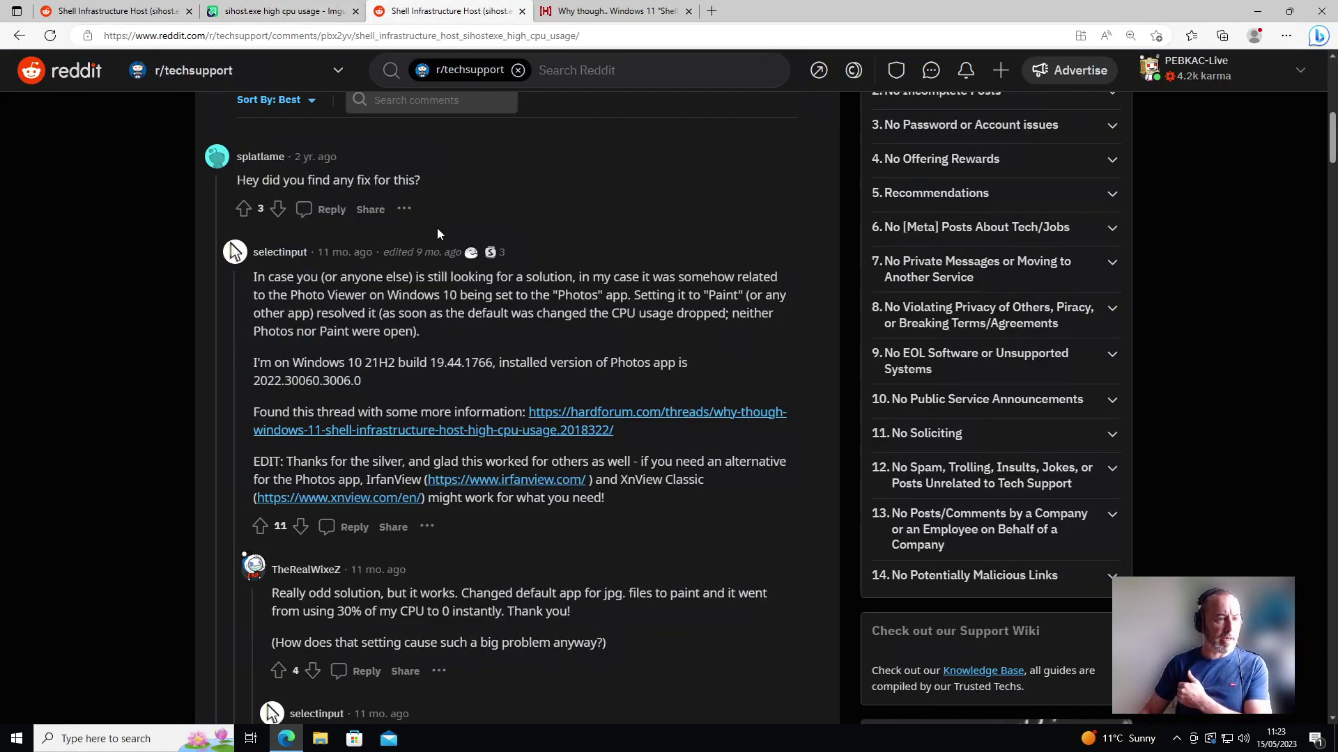
Read the HardForum 'Why though.. Windows 11' thread on high CPU use, then minimize Edge.
{"action": "left_click", "coordinate": [599, 15]}
{"action": "scroll", "coordinate": [560, 256], "scroll_direction": "up", "scroll_amount": 10}
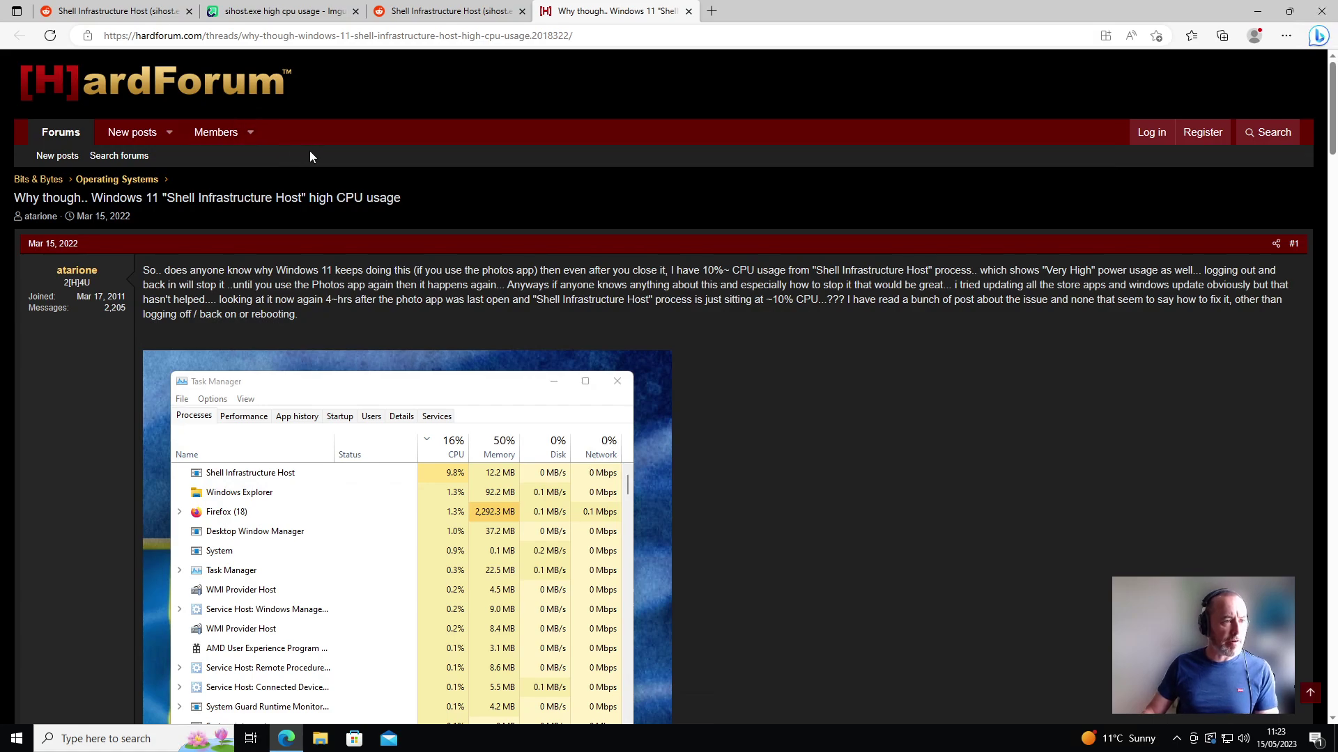
{"action": "scroll", "coordinate": [310, 150], "scroll_direction": "down", "scroll_amount": 12}
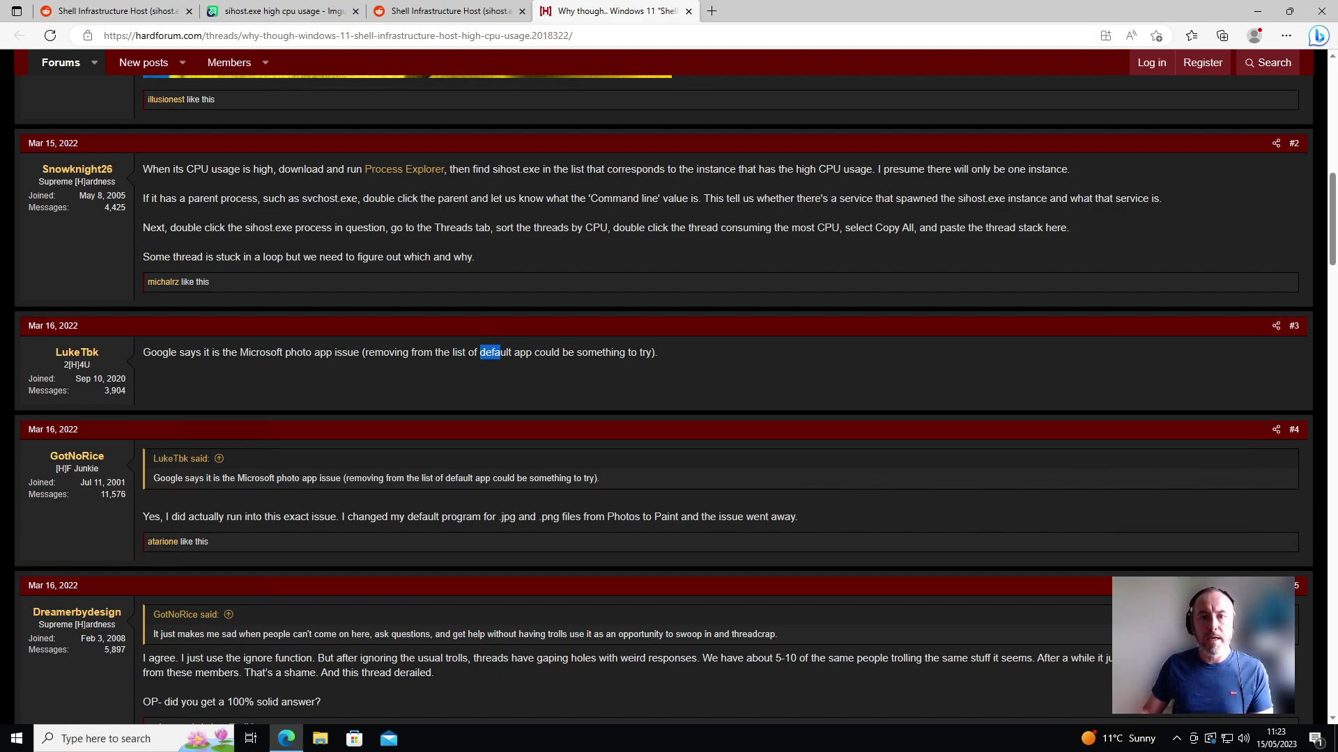
{"action": "left_click", "coordinate": [1256, 11]}
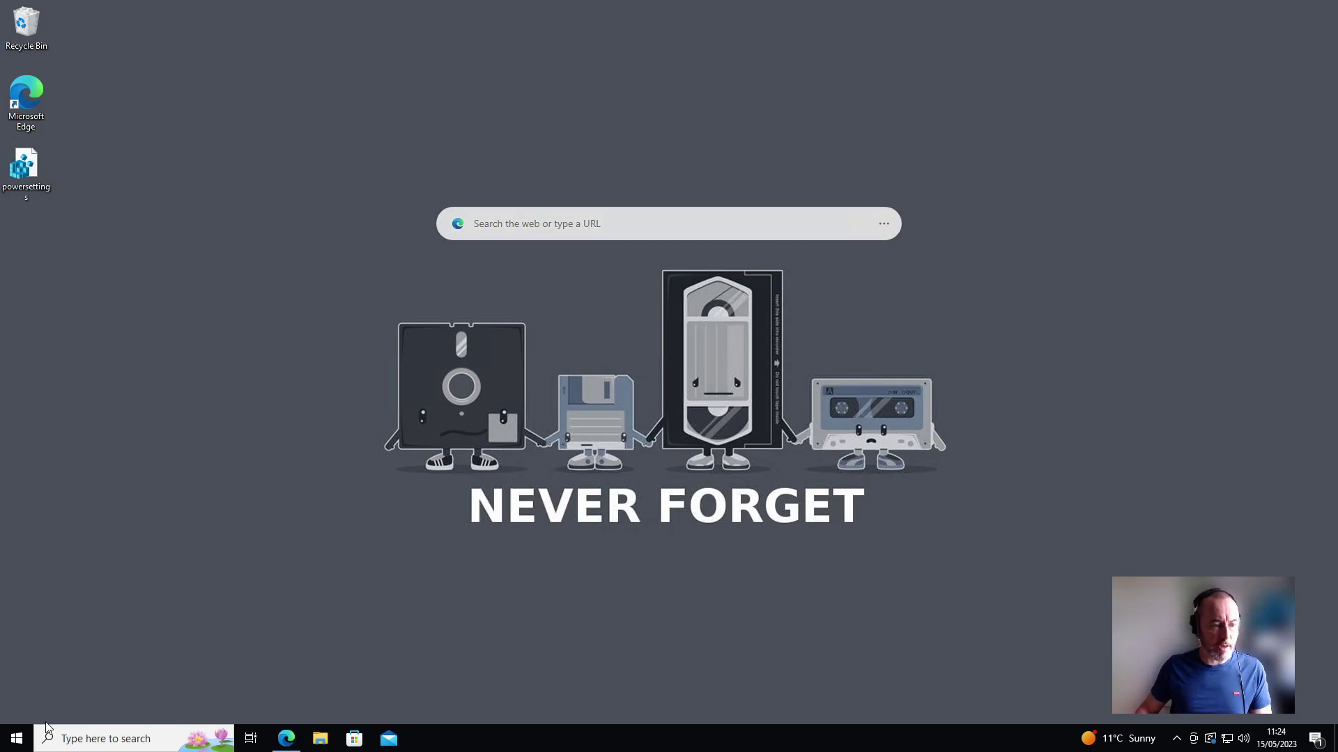
Search the Start menu for 'default' to find the Default apps setting.
{"action": "left_click", "coordinate": [17, 742]}
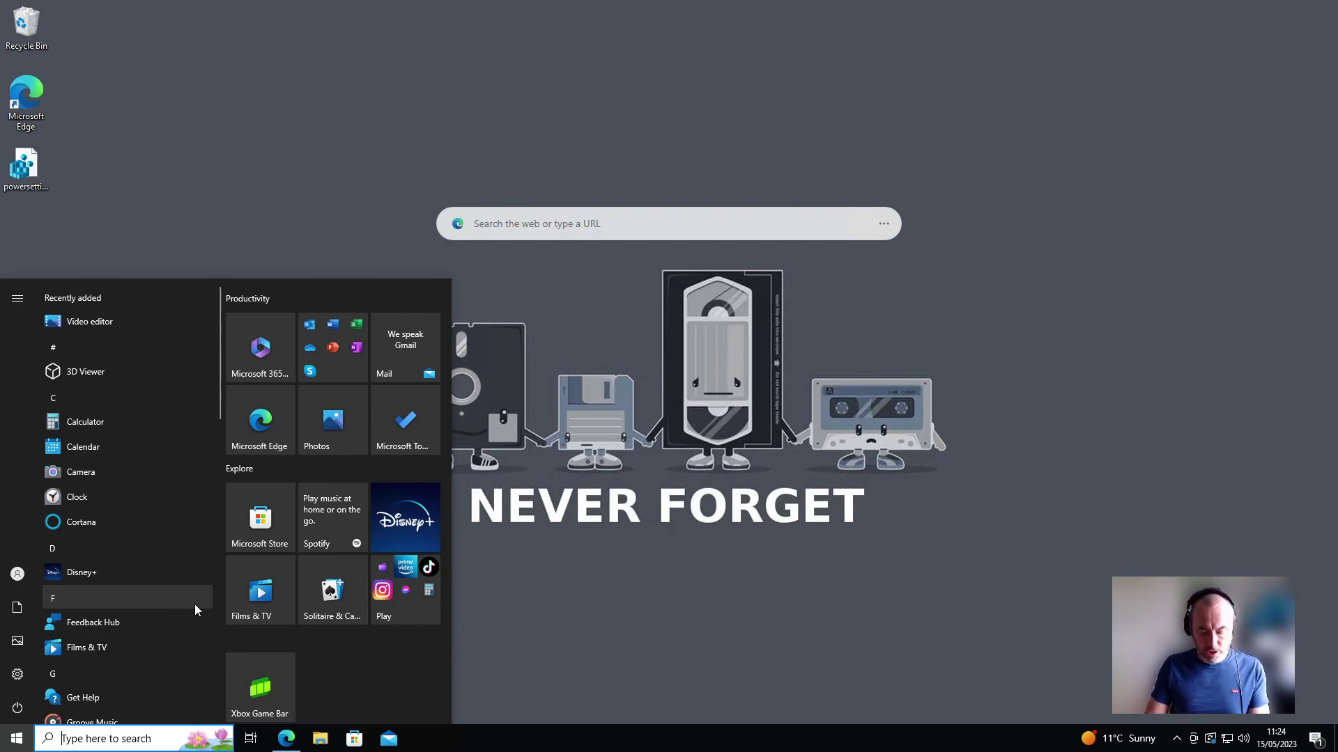
{"action": "type", "text": "defa"}
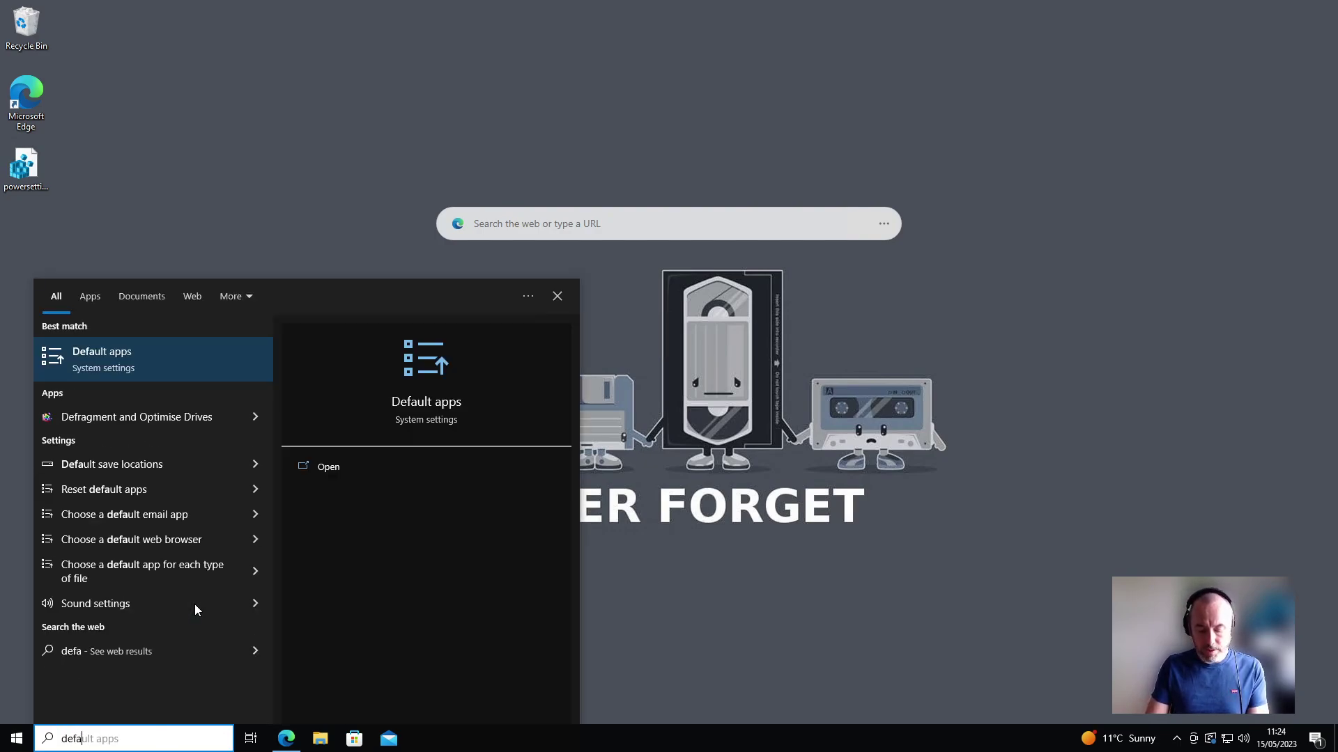
{"action": "type", "text": "ult"}
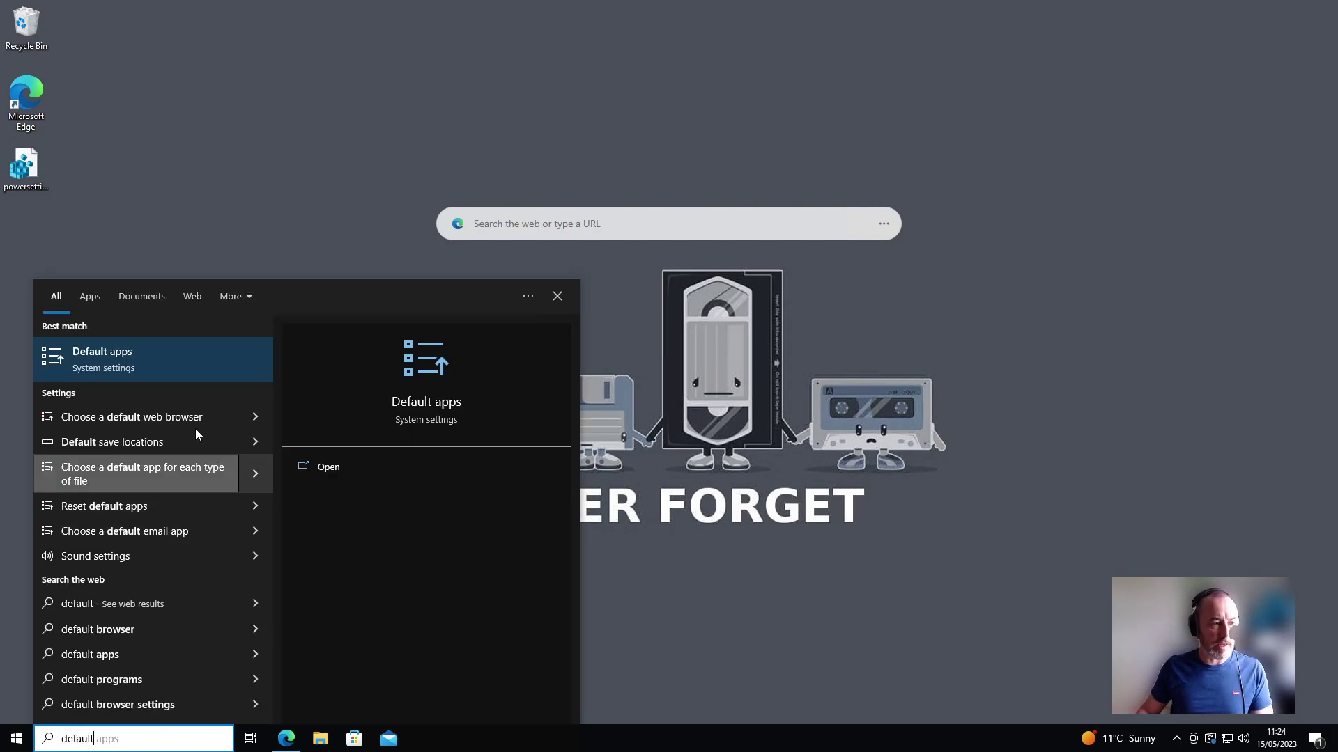
Open the Default apps page and scroll through its current defaults, Photos and Microsoft Edge.
{"action": "left_click", "coordinate": [114, 368]}
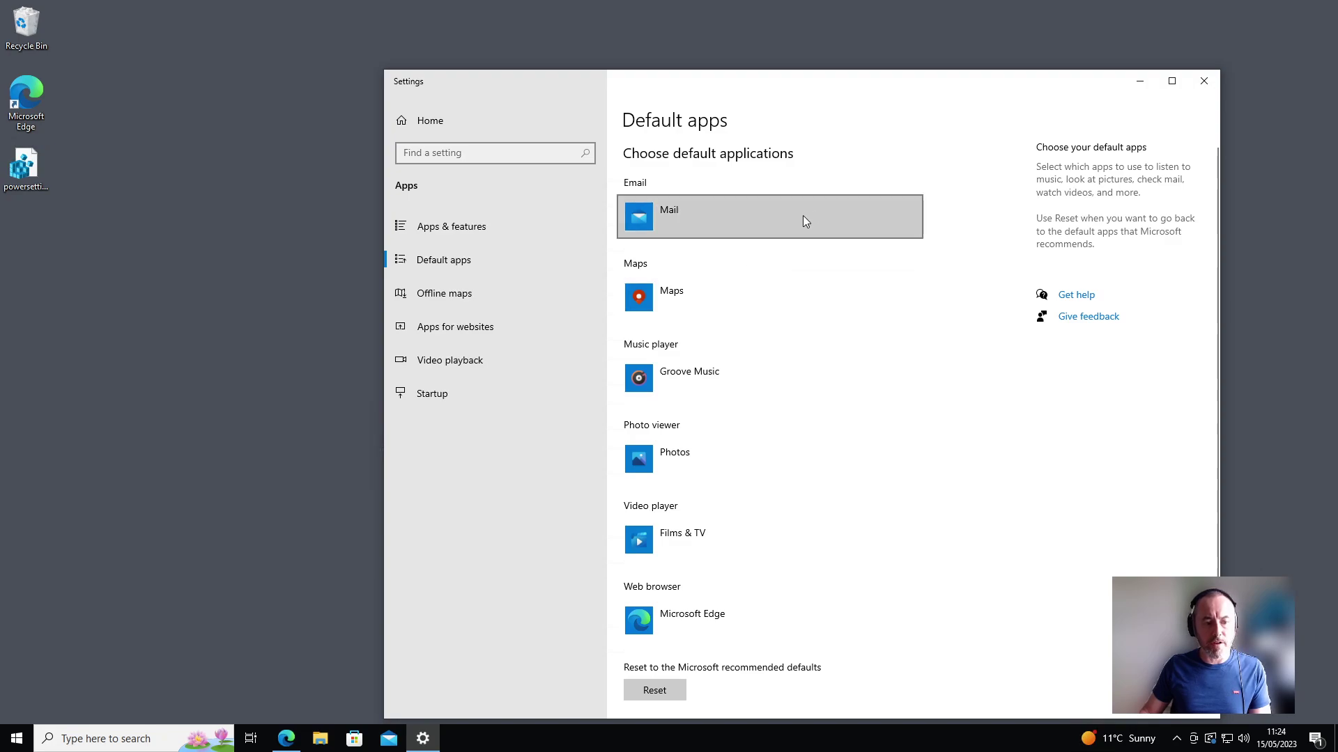
{"action": "scroll", "coordinate": [801, 220], "scroll_direction": "down", "scroll_amount": 2}
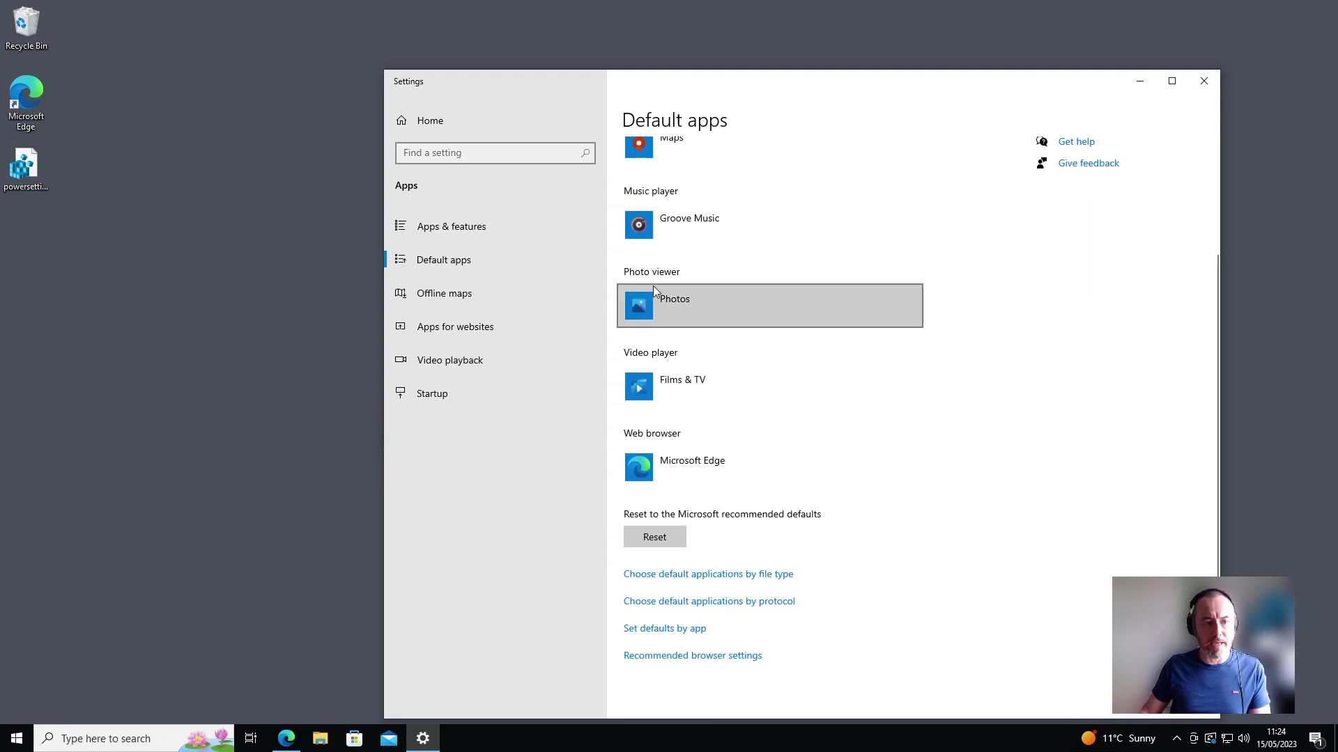
{"action": "scroll", "coordinate": [697, 278], "scroll_direction": "up", "scroll_amount": 2}
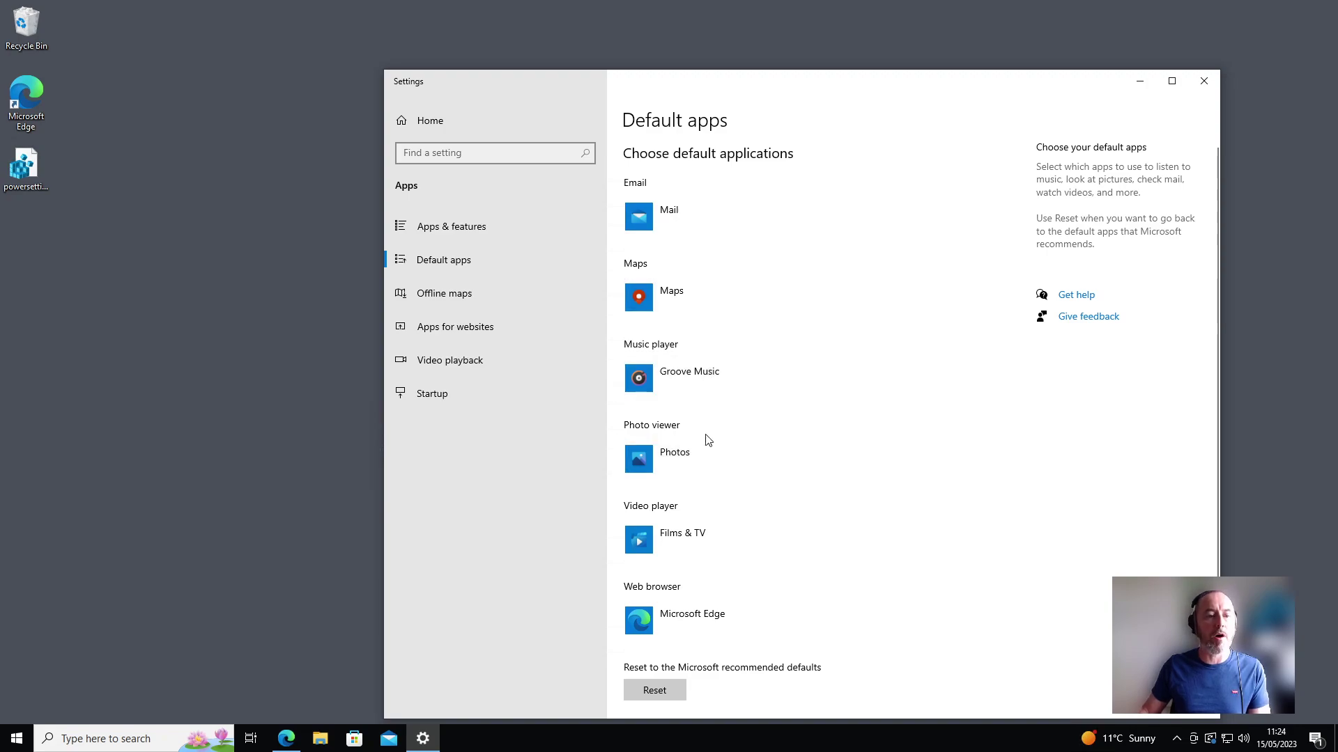
{"action": "scroll", "coordinate": [710, 443], "scroll_direction": "down", "scroll_amount": 2}
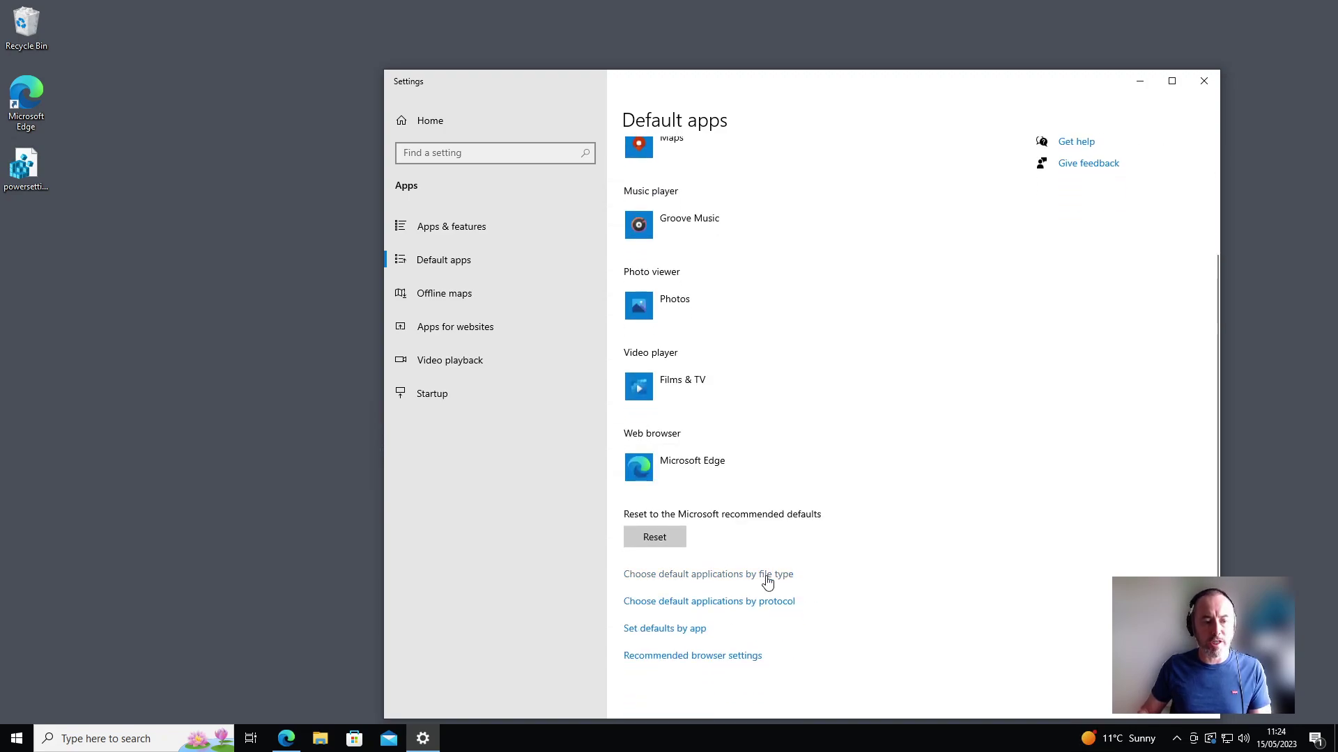
Browse the default apps by file type, such as .ari and .arw opening in Photos.
{"action": "left_click", "coordinate": [770, 578]}
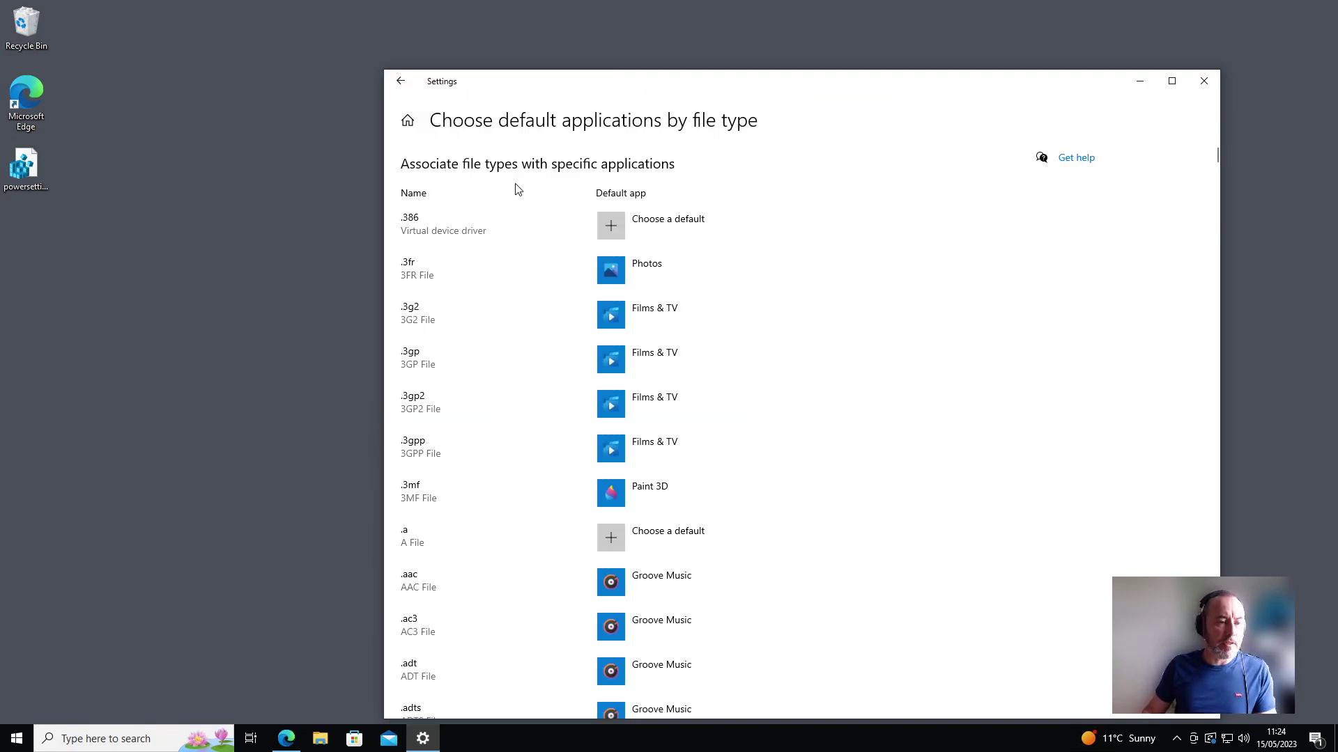
{"action": "scroll", "coordinate": [438, 254], "scroll_direction": "down", "scroll_amount": 5}
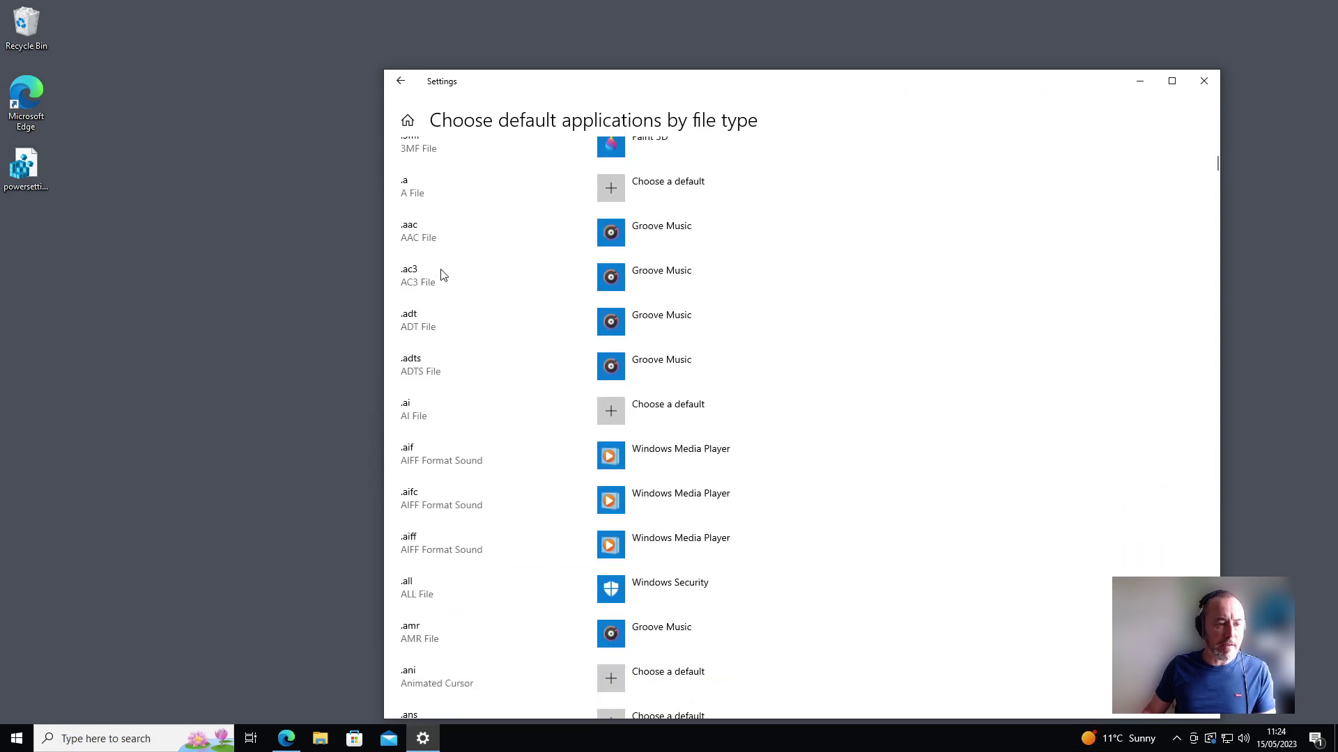
{"action": "scroll", "coordinate": [440, 274], "scroll_direction": "down", "scroll_amount": 5}
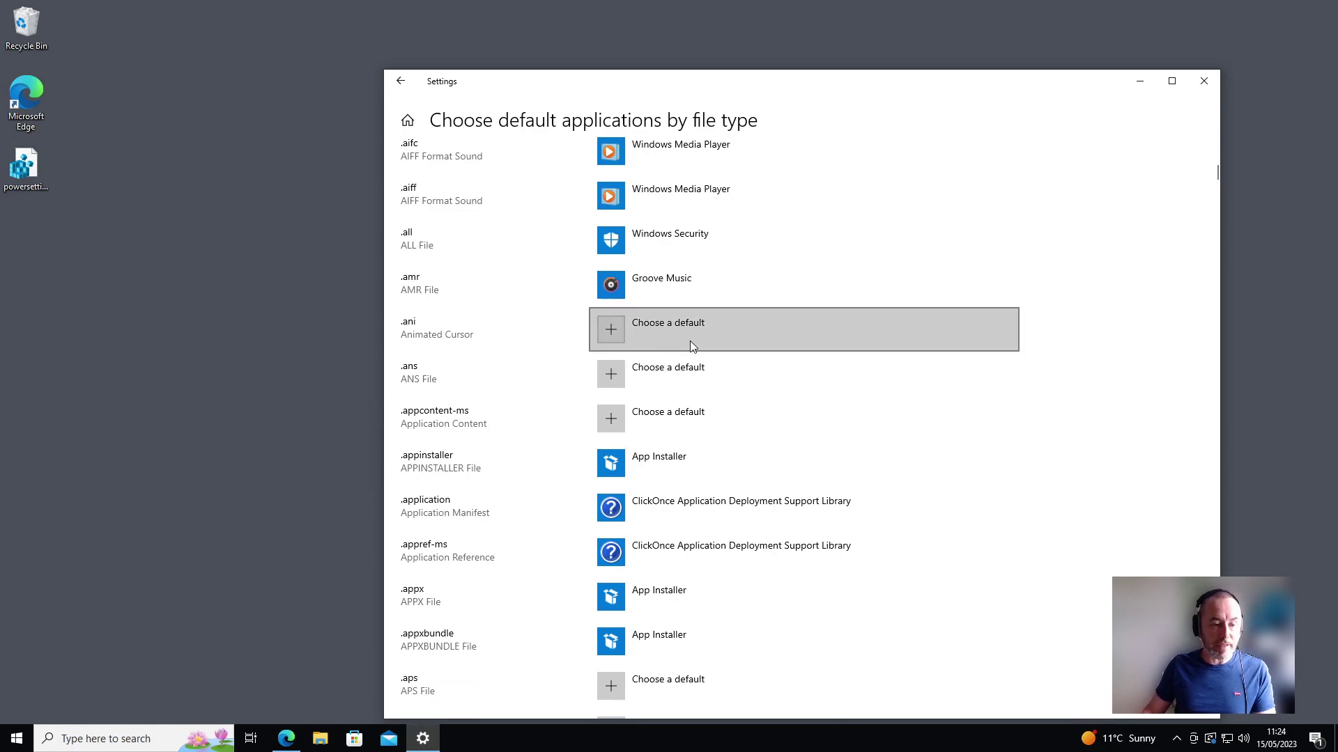
{"action": "scroll", "coordinate": [557, 439], "scroll_direction": "down", "scroll_amount": 6}
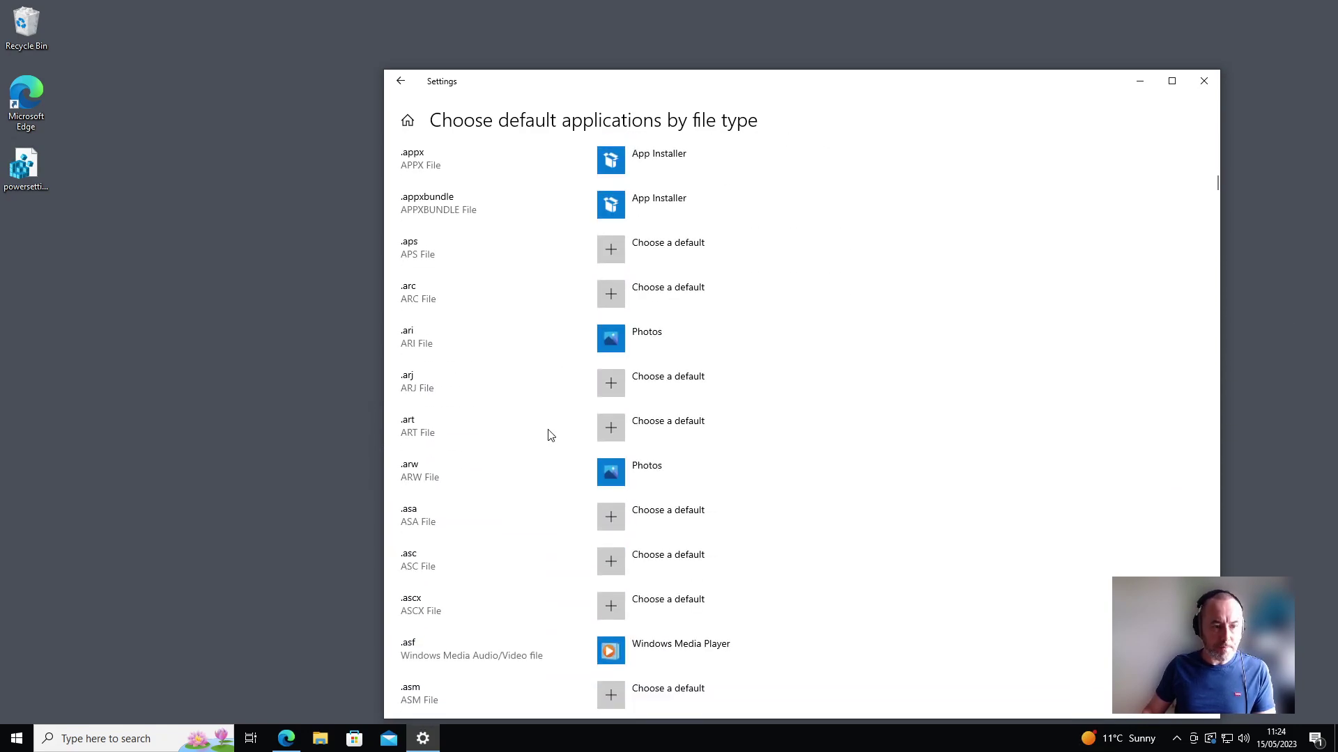
Back on Default apps, change the Photo viewer from Photos to Paint and close Settings.
{"action": "left_click", "coordinate": [411, 89]}
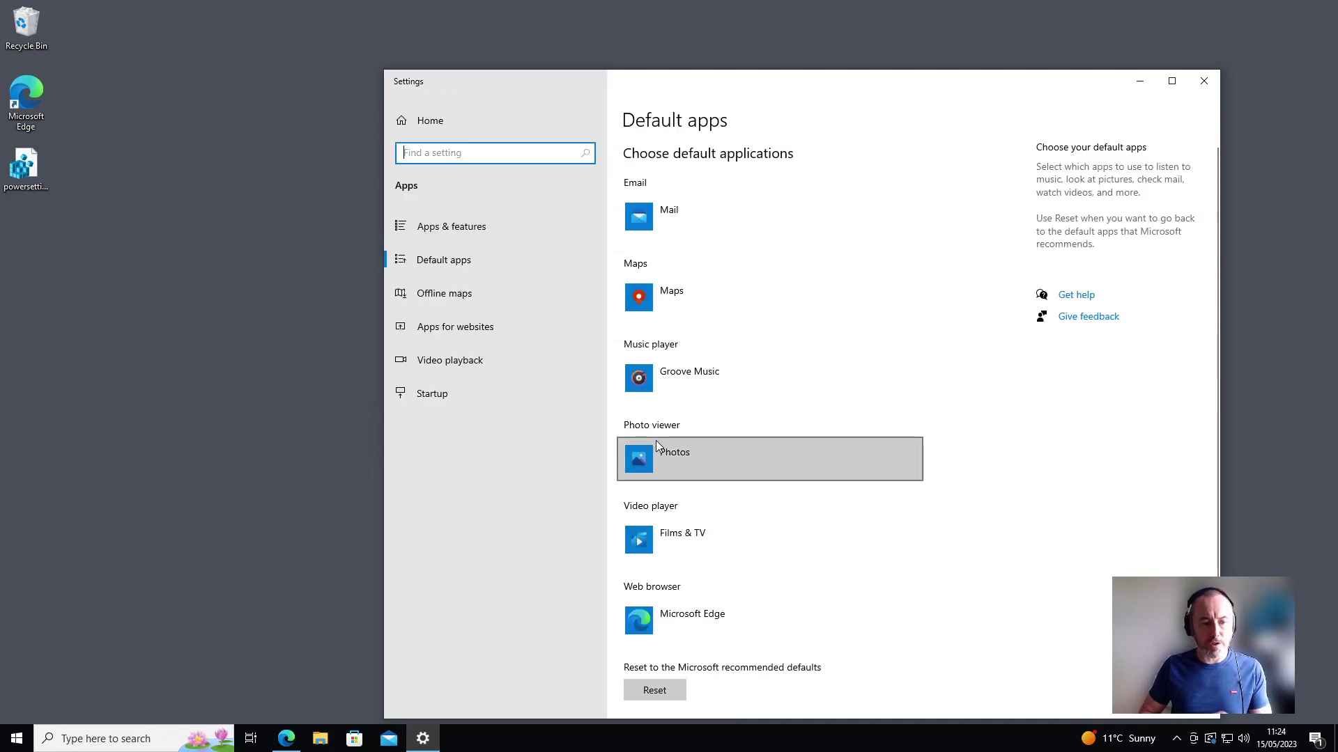
{"action": "left_click", "coordinate": [689, 457]}
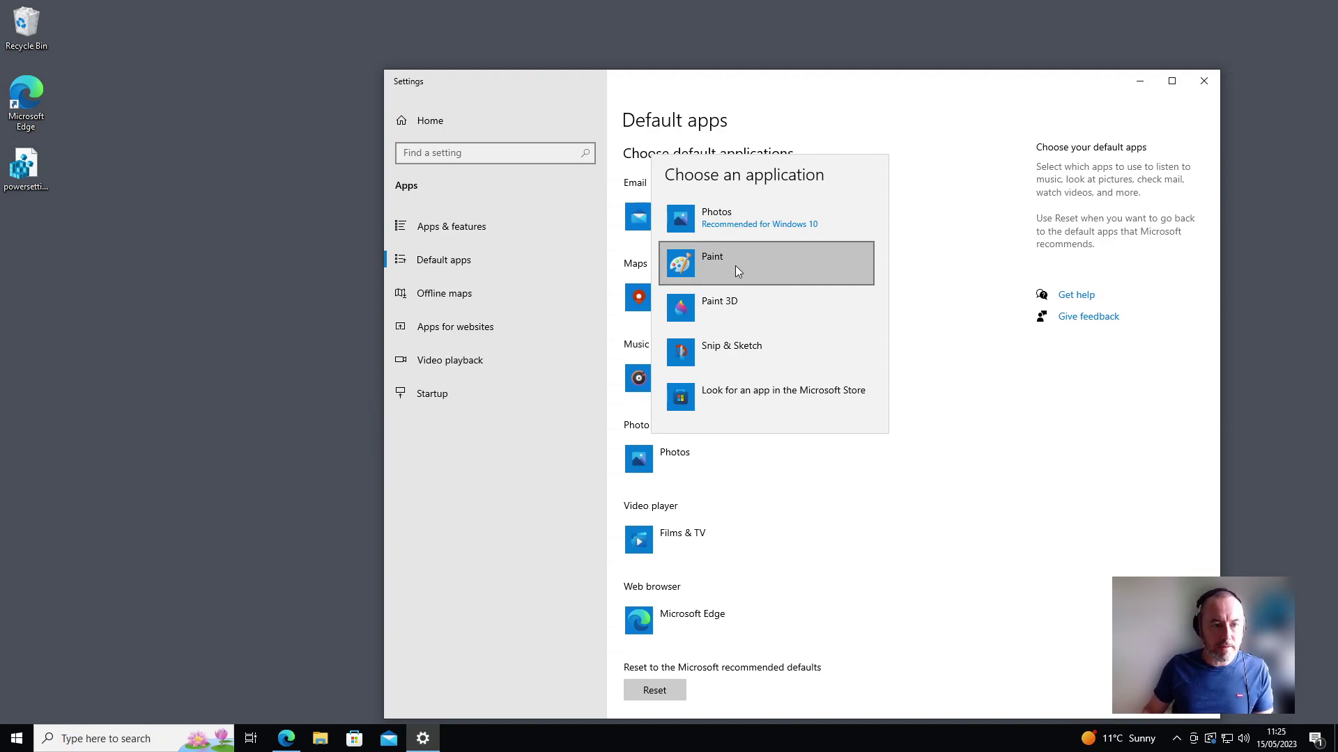
{"action": "left_click", "coordinate": [752, 272]}
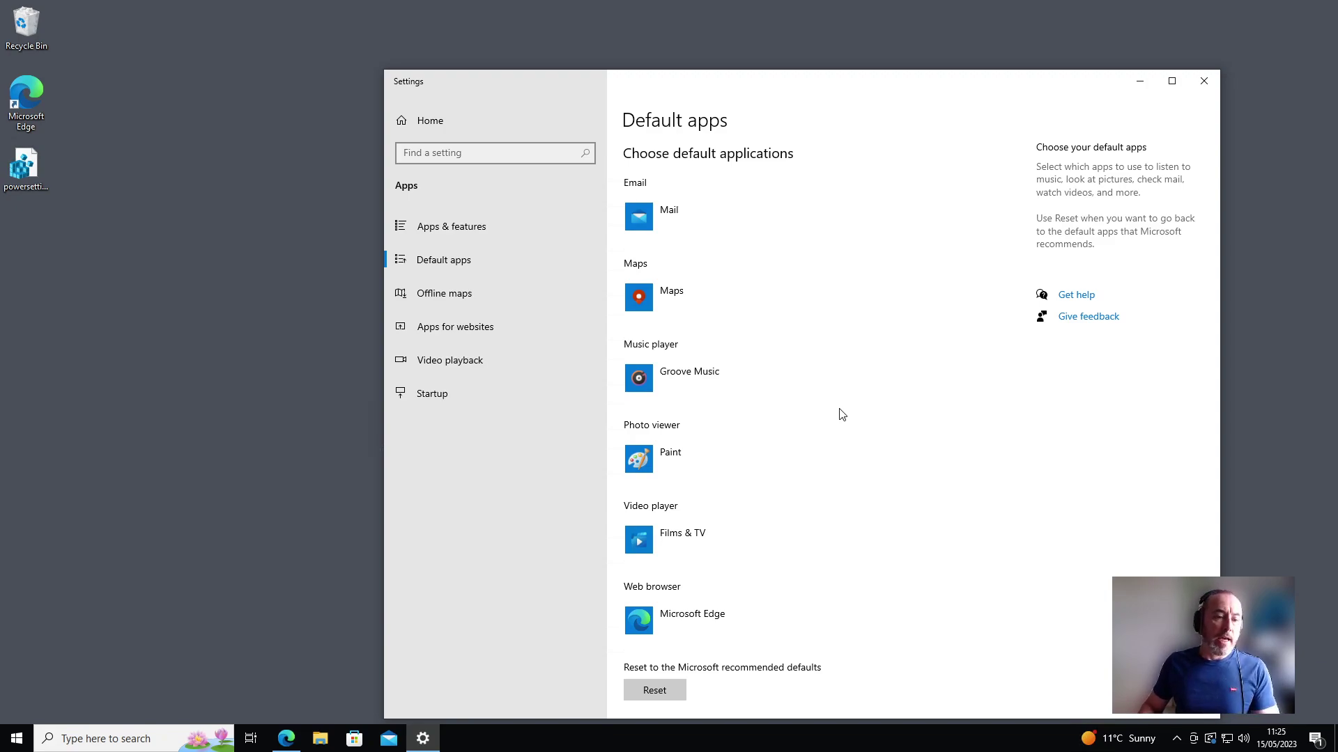
{"action": "left_click", "coordinate": [742, 446]}
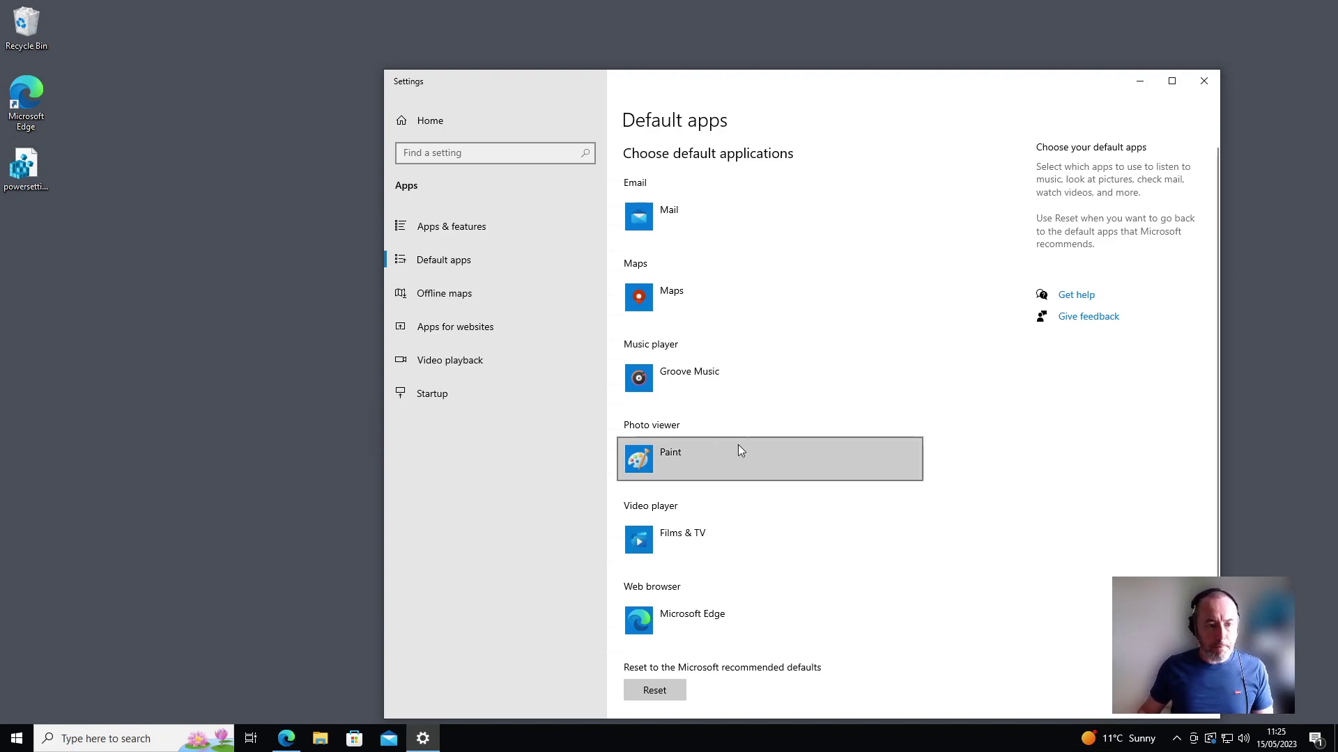
{"action": "left_click_drag", "start_coordinate": [746, 444], "coordinate": [1042, 203]}
{"action": "left_click", "coordinate": [1204, 81]}
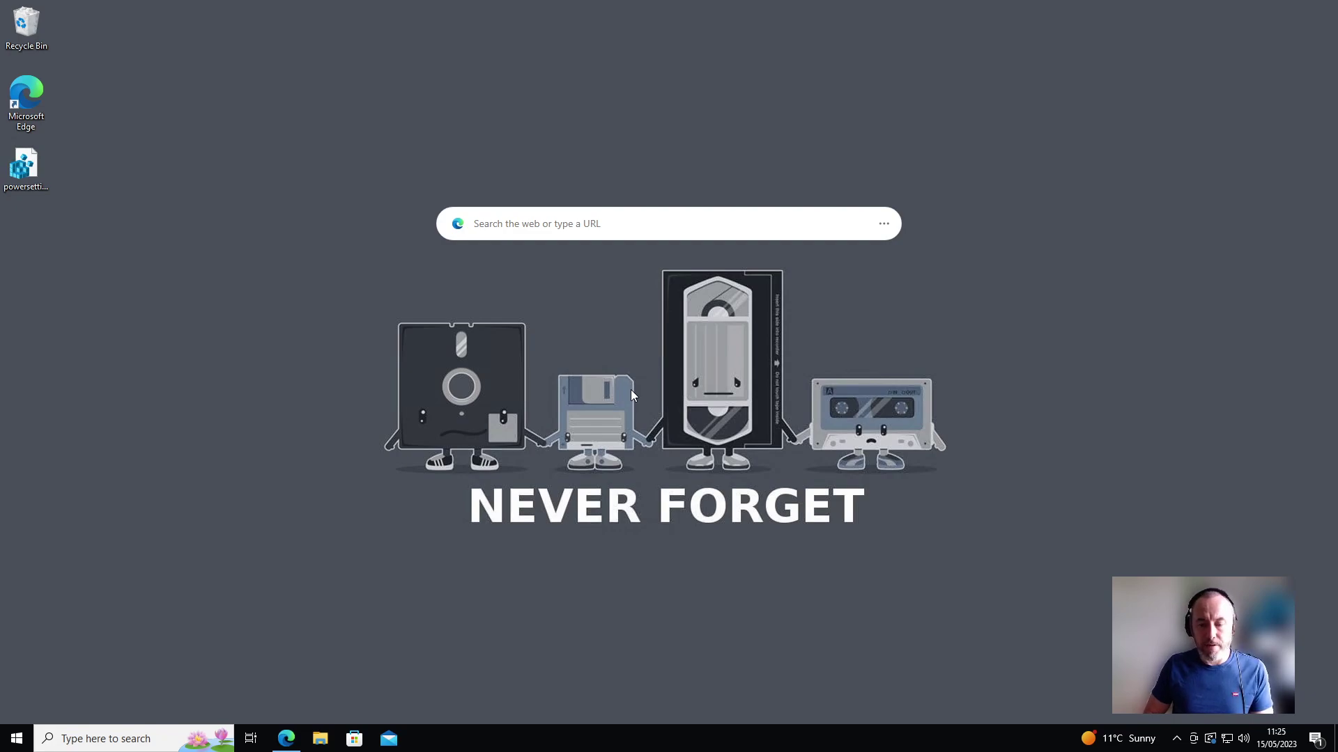
{"action": "left_click", "coordinate": [25, 735]}
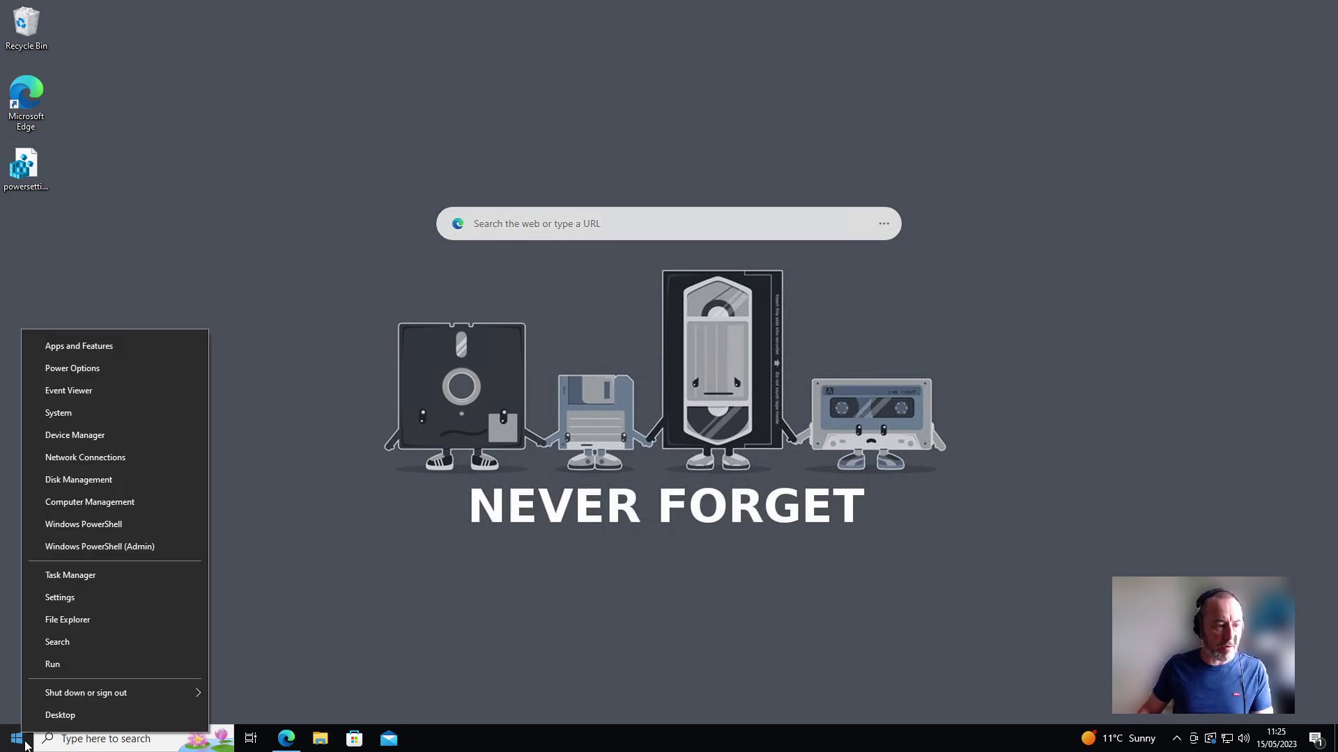
{"action": "left_click", "coordinate": [95, 575]}
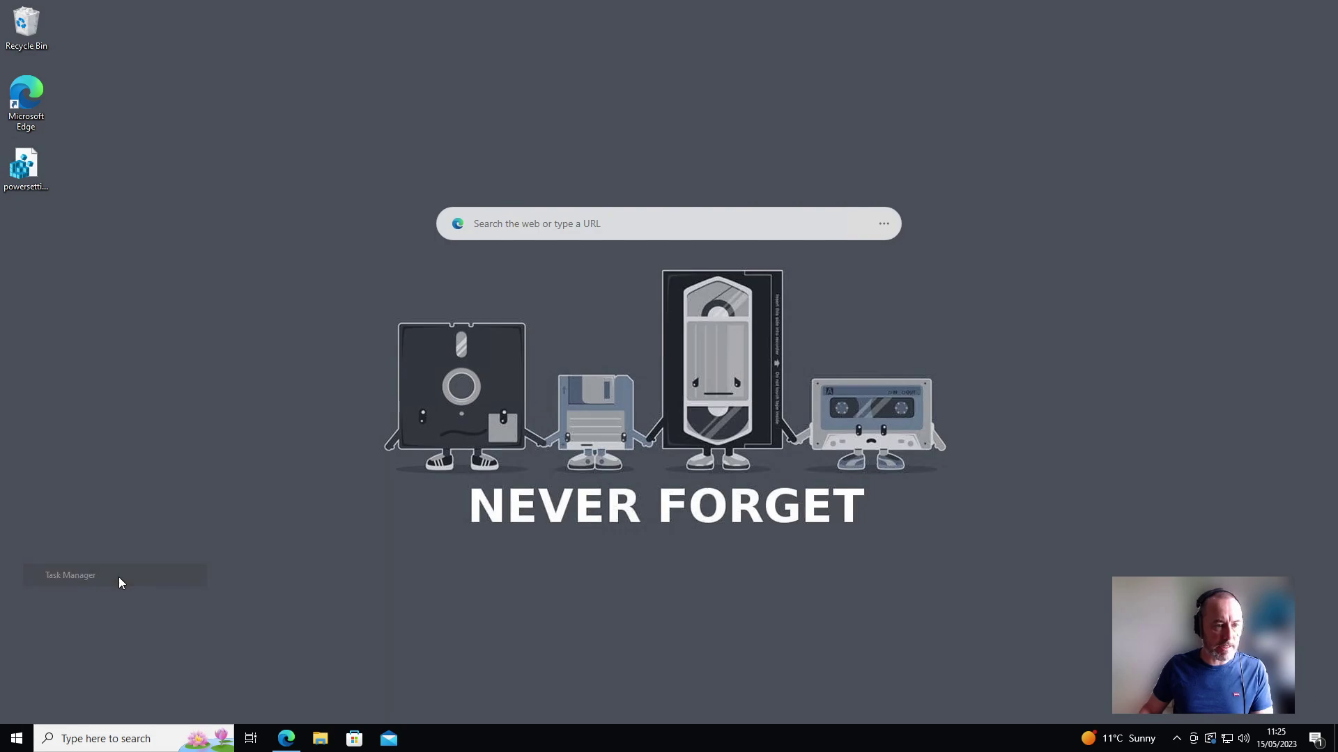
{"action": "left_click", "coordinate": [113, 83]}
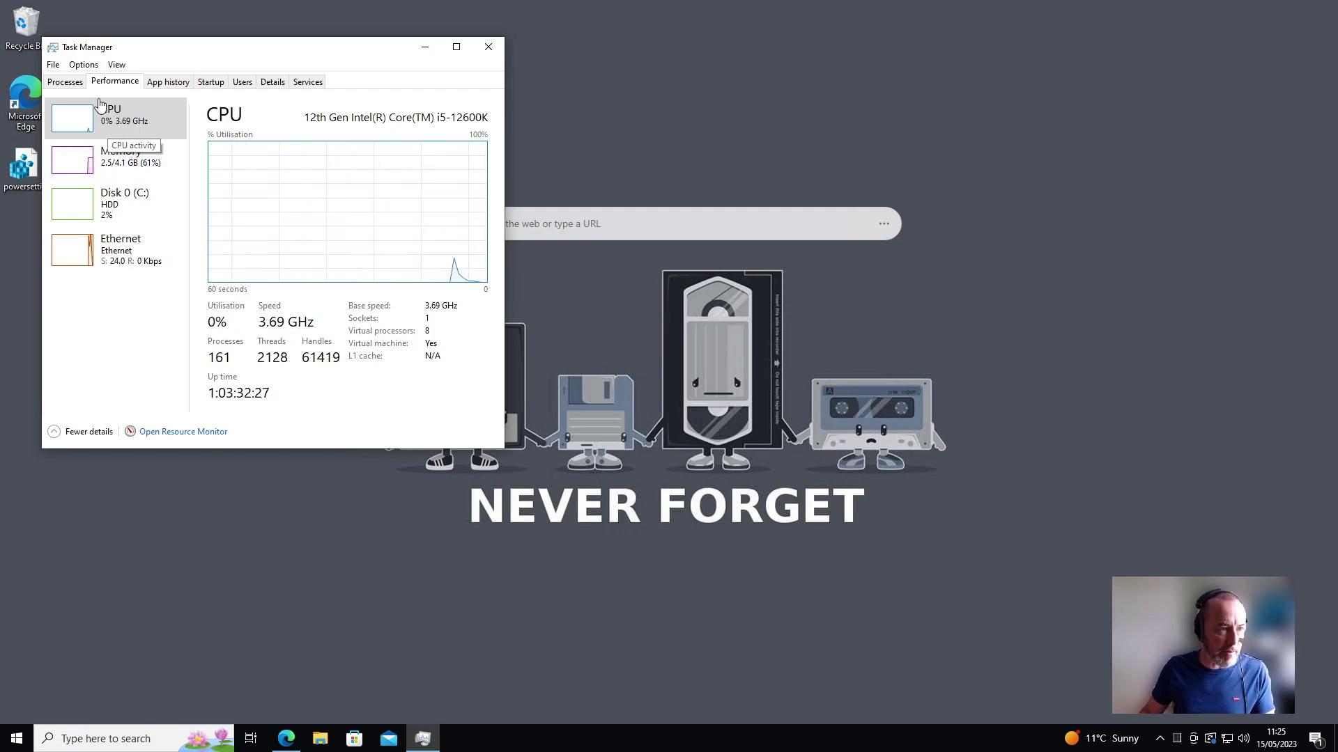
{"action": "left_click", "coordinate": [74, 83]}
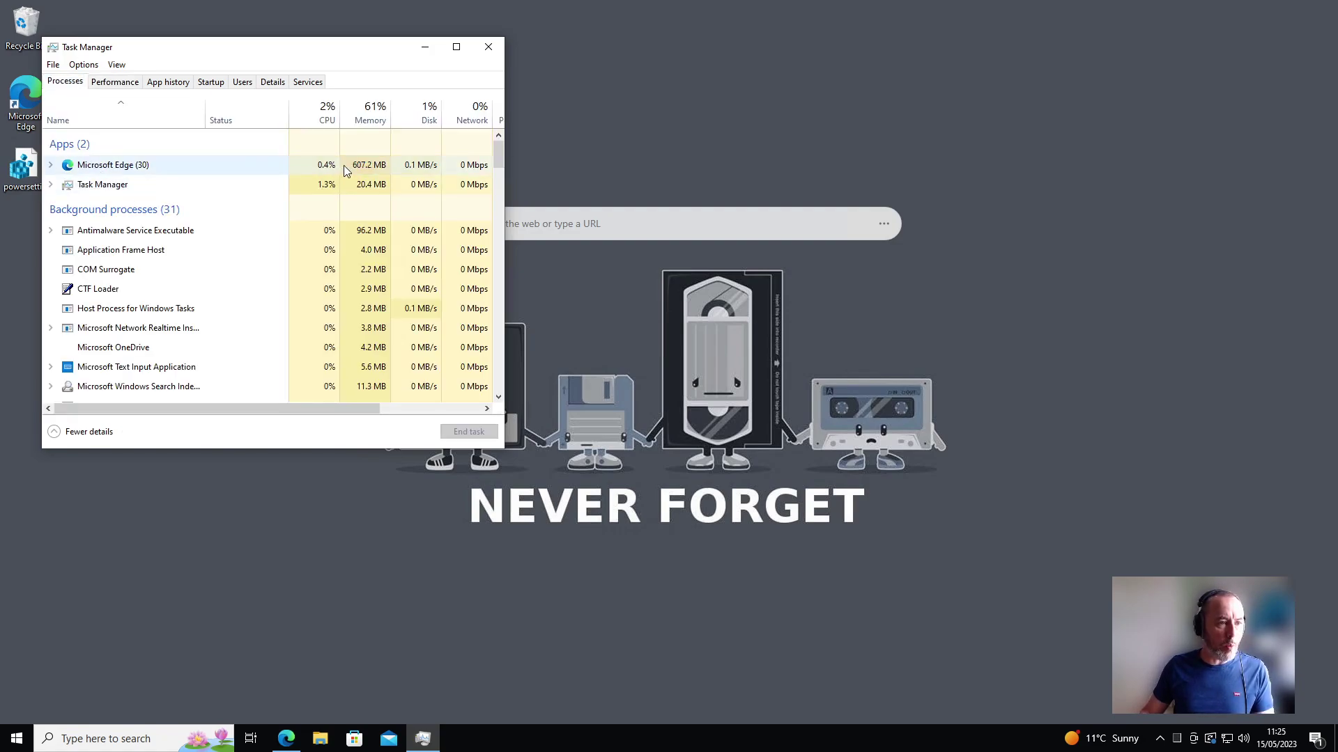
{"action": "left_click", "coordinate": [320, 119]}
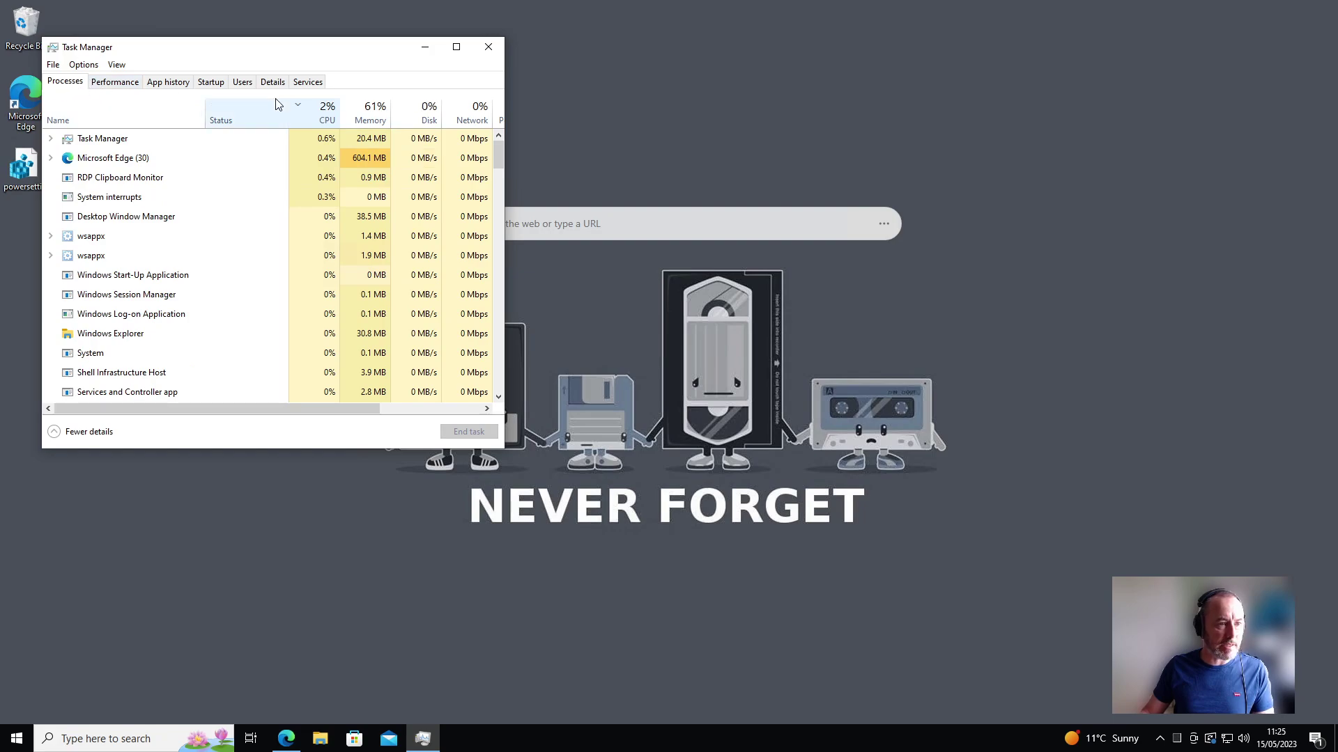
{"action": "left_click", "coordinate": [321, 123]}
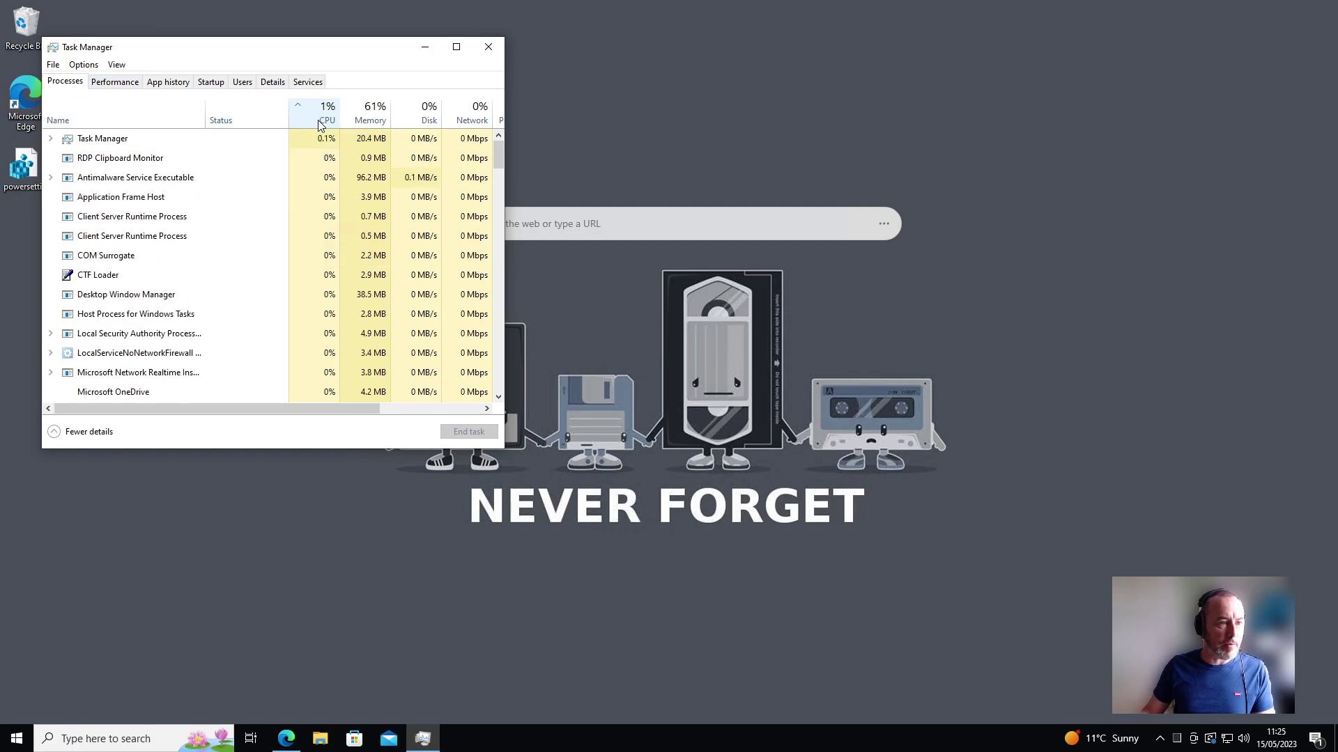
{"action": "left_click", "coordinate": [321, 124]}
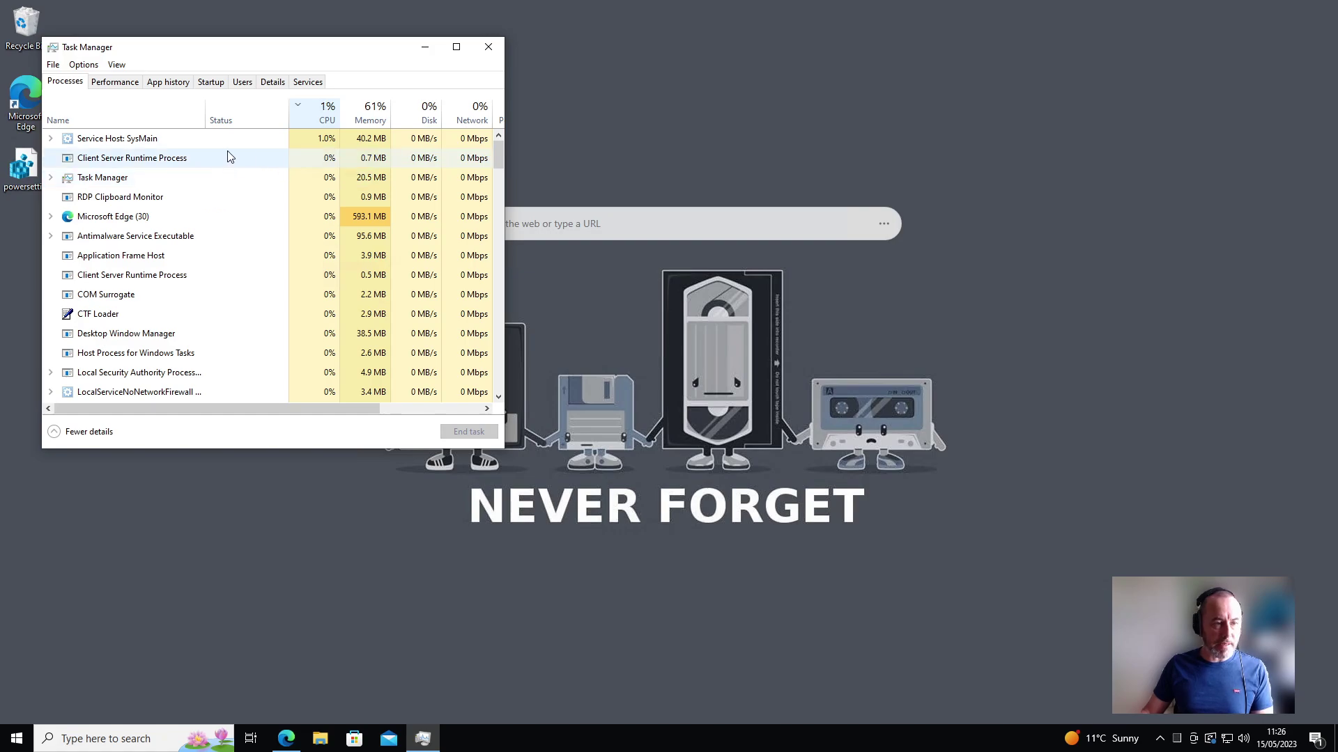
{"action": "left_click", "coordinate": [487, 46]}
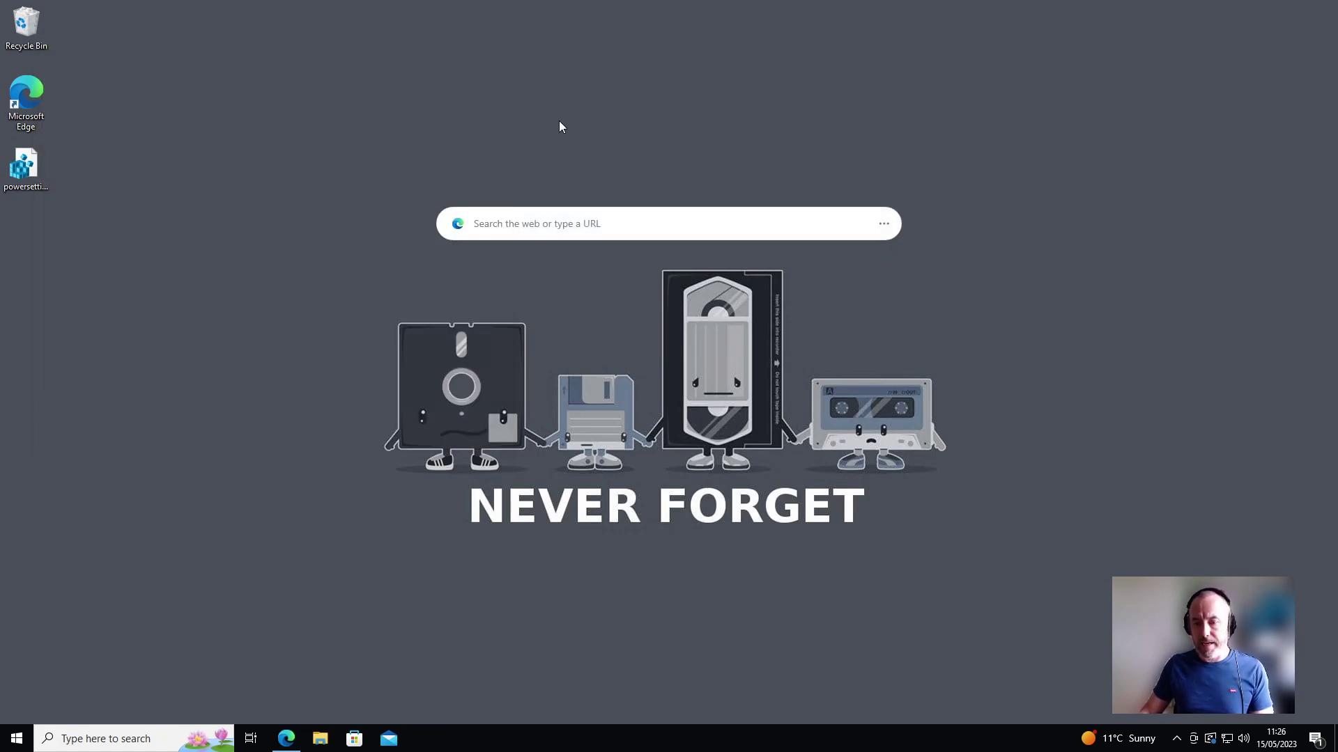